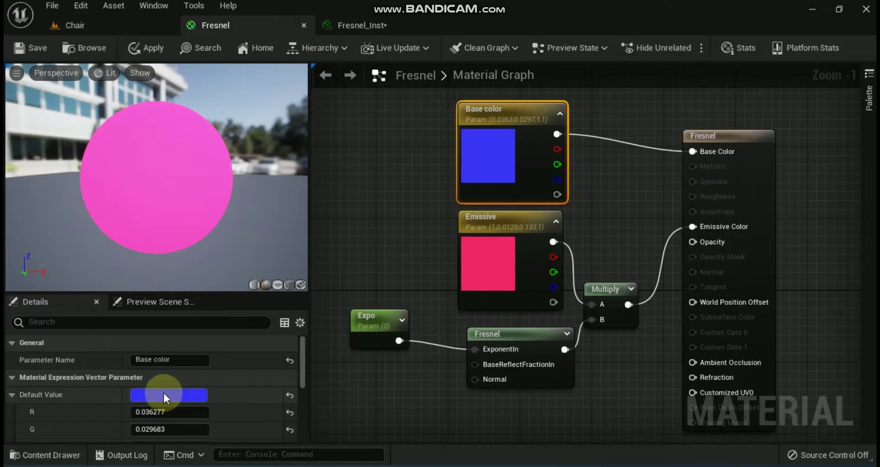
Try Expo default values 1, 5 and 10, drop back to 5, then settle on 10.
{"action": "left_click", "coordinate": [513, 334]}
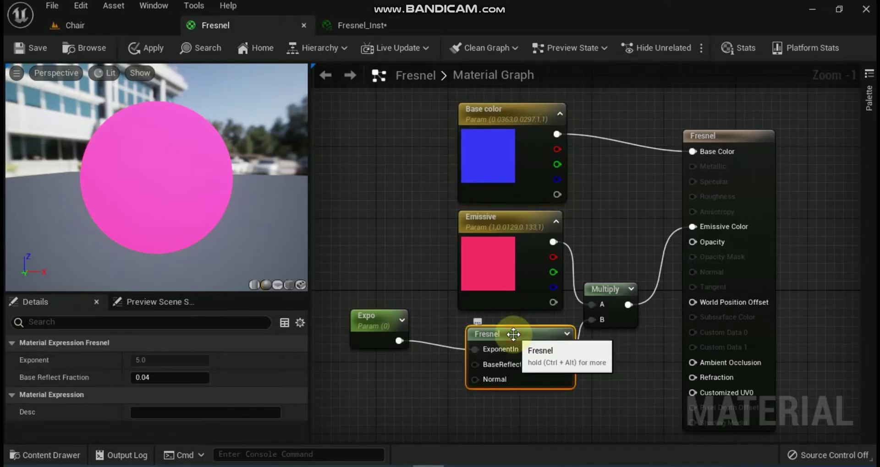
{"action": "left_click", "coordinate": [371, 315]}
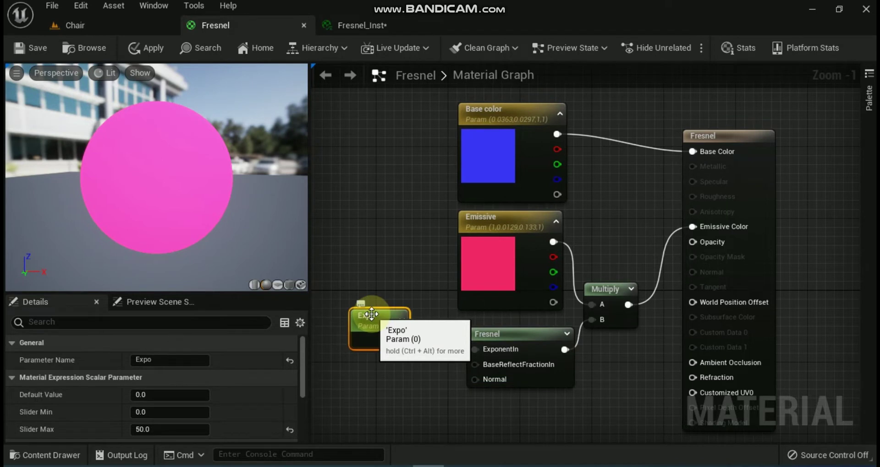
{"action": "left_click", "coordinate": [151, 394]}
{"action": "type", "text": "1"}
{"action": "key", "text": "Return"}
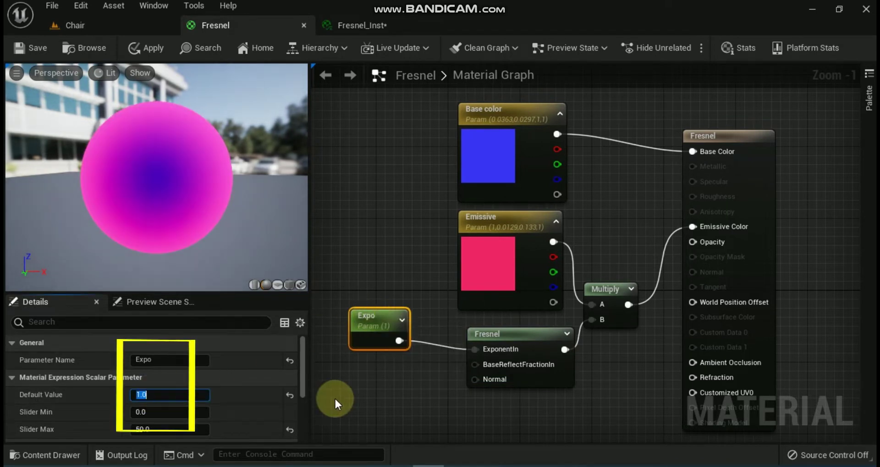
{"action": "type", "text": "5"}
{"action": "key", "text": "Return"}
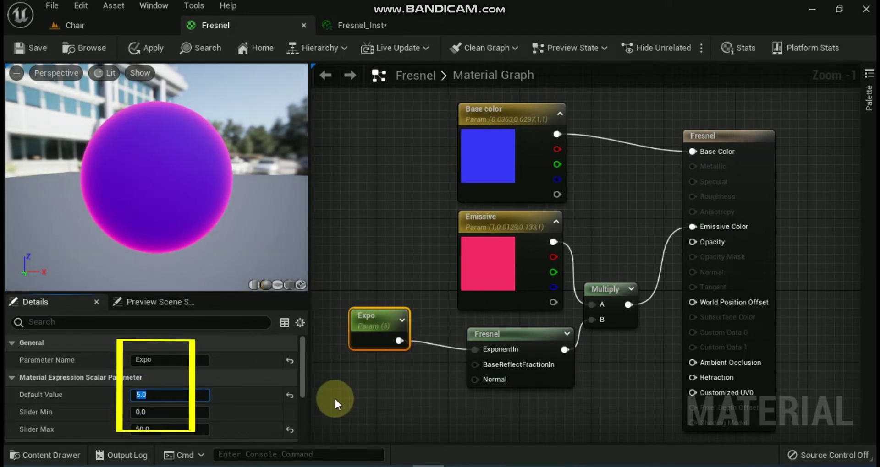
{"action": "type", "text": "10"}
{"action": "key", "text": "Return"}
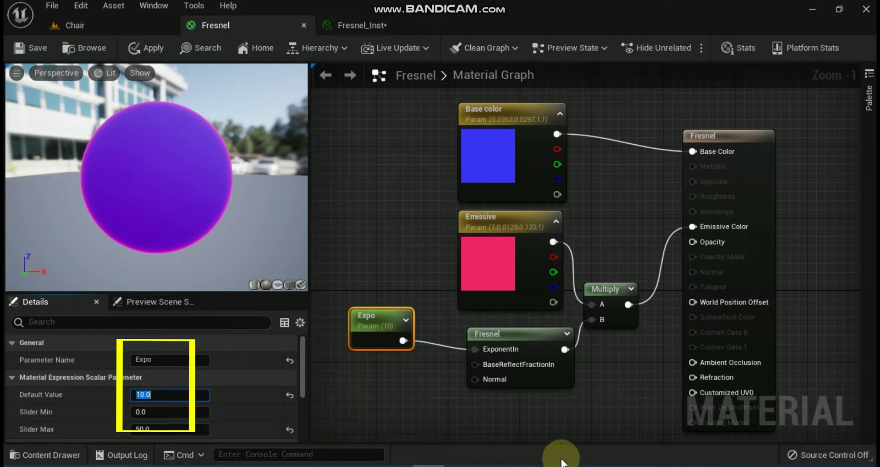
{"action": "type", "text": "5"}
{"action": "key", "text": "Return"}
{"action": "scroll", "coordinate": [249, 163], "scroll_direction": "down", "scroll_amount": 3}
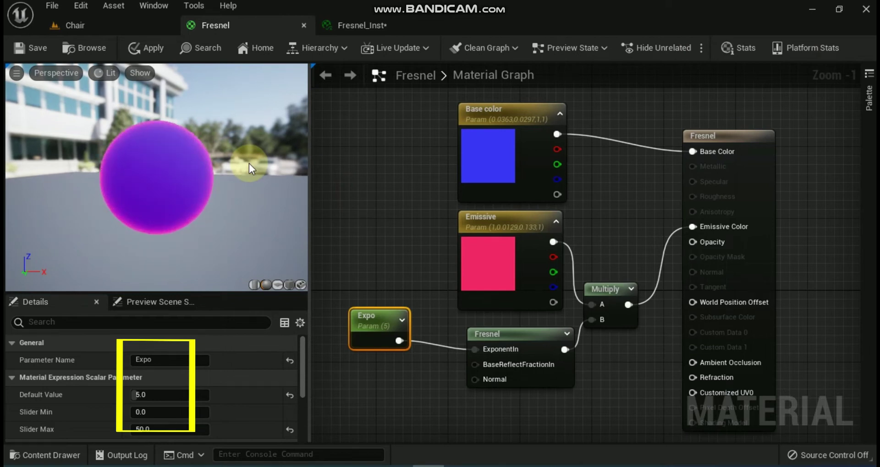
{"action": "scroll", "coordinate": [249, 163], "scroll_direction": "up", "scroll_amount": 3}
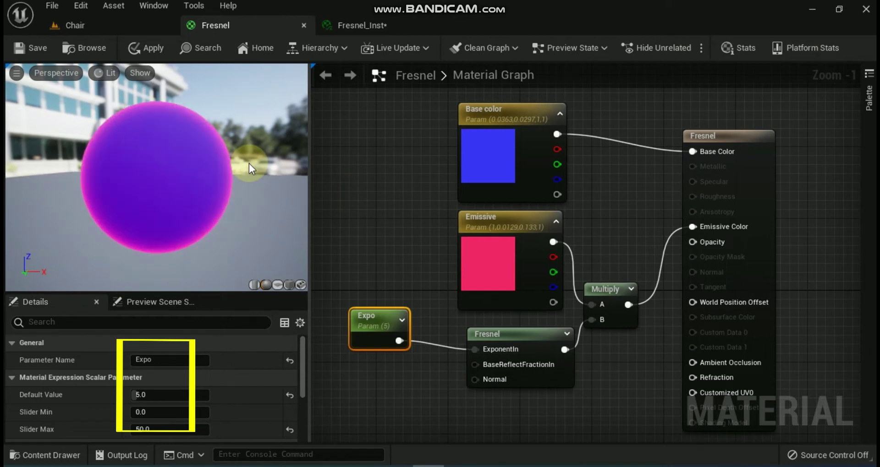
{"action": "left_click", "coordinate": [164, 395]}
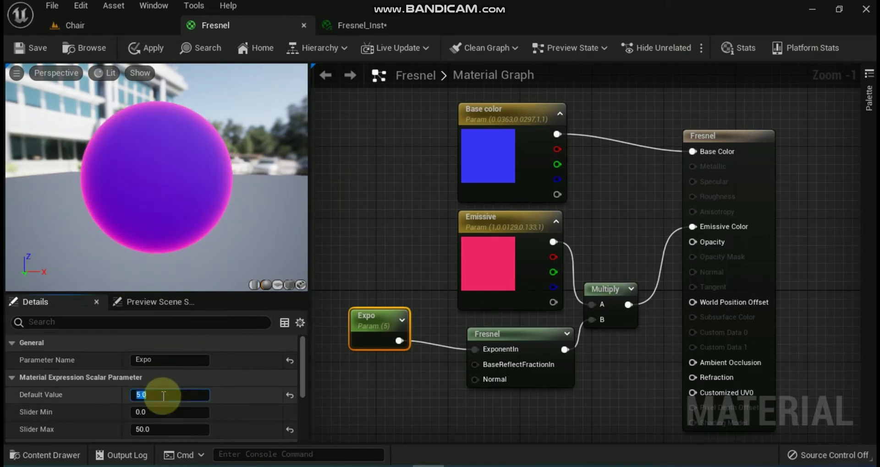
{"action": "type", "text": "10"}
{"action": "key", "text": "Return"}
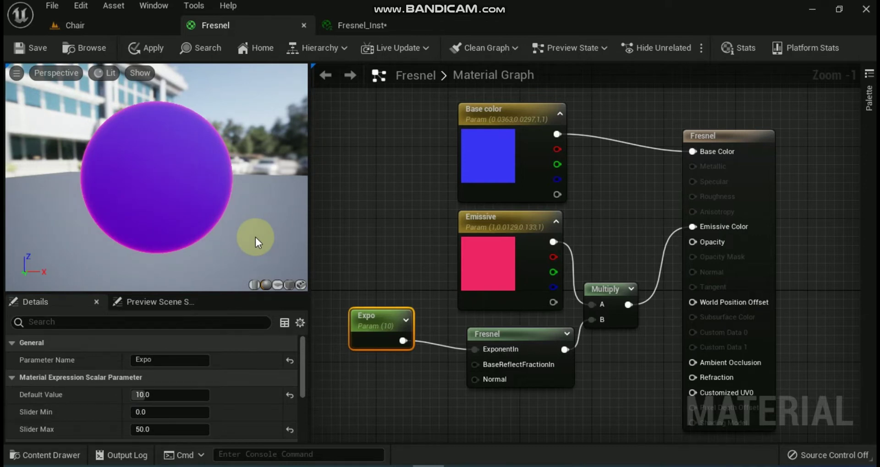
Re-select the Expo parameter and step its default through 1, 5 and 10 again.
{"action": "mouse_move", "coordinate": [354, 158]}
{"action": "right_mouse_down"}
{"action": "mouse_move", "coordinate": [640, 164]}
{"action": "mouse_move", "coordinate": [358, 160]}
{"action": "mouse_move", "coordinate": [352, 151]}
{"action": "right_mouse_up"}
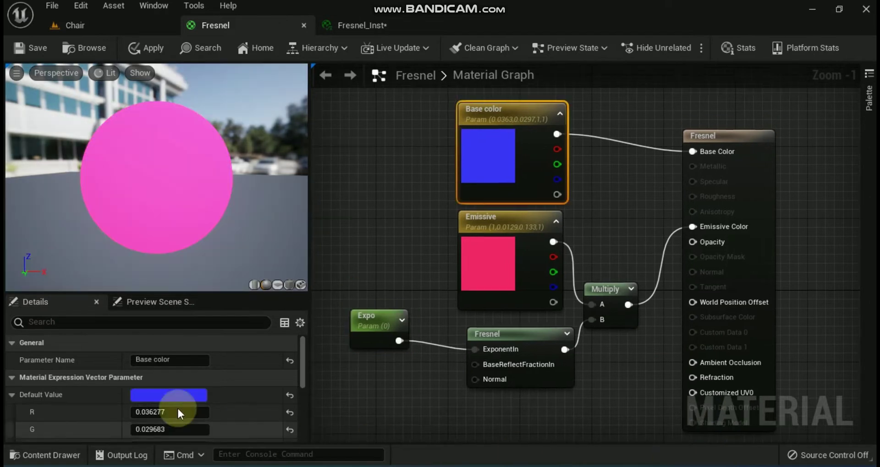
{"action": "left_click", "coordinate": [513, 334]}
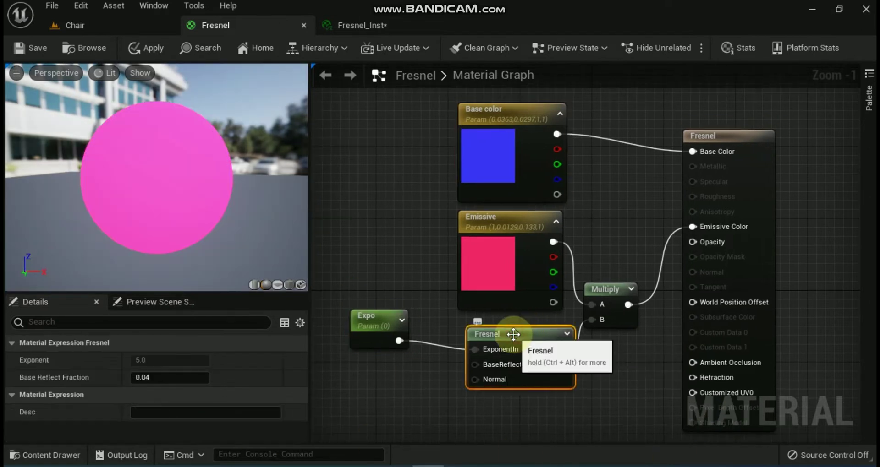
{"action": "left_click", "coordinate": [371, 315]}
{"action": "left_click", "coordinate": [178, 394]}
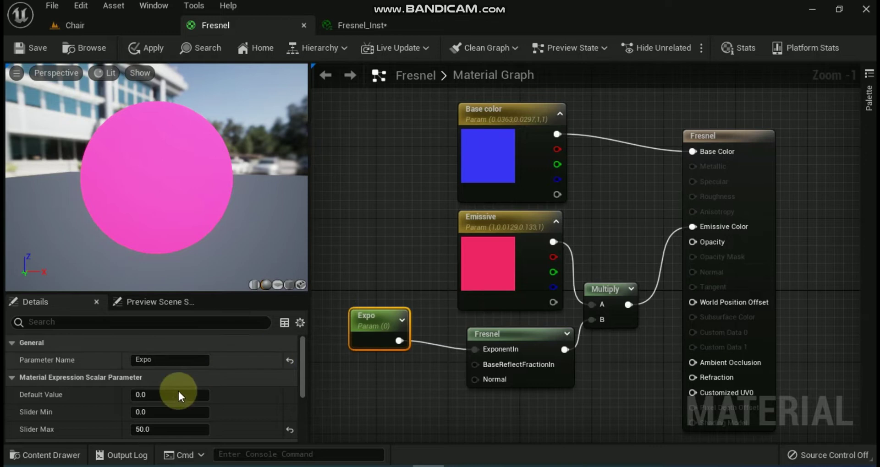
{"action": "type", "text": "1"}
{"action": "key", "text": "Return"}
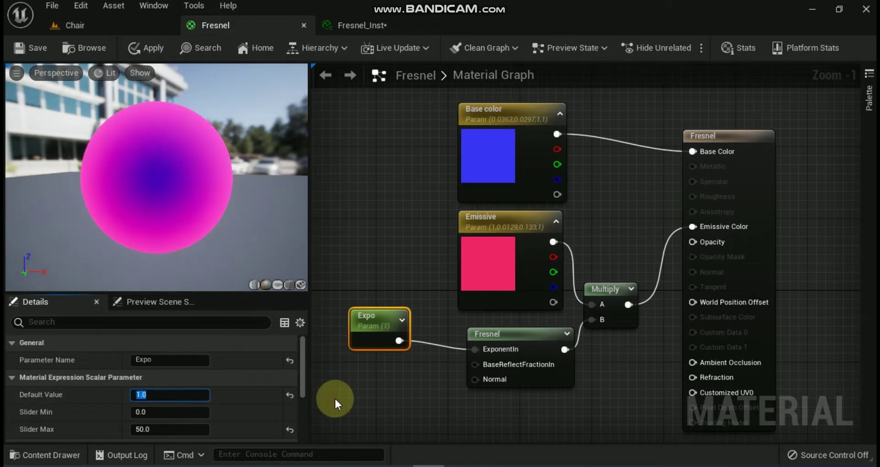
{"action": "type", "text": "5"}
{"action": "key", "text": "Return"}
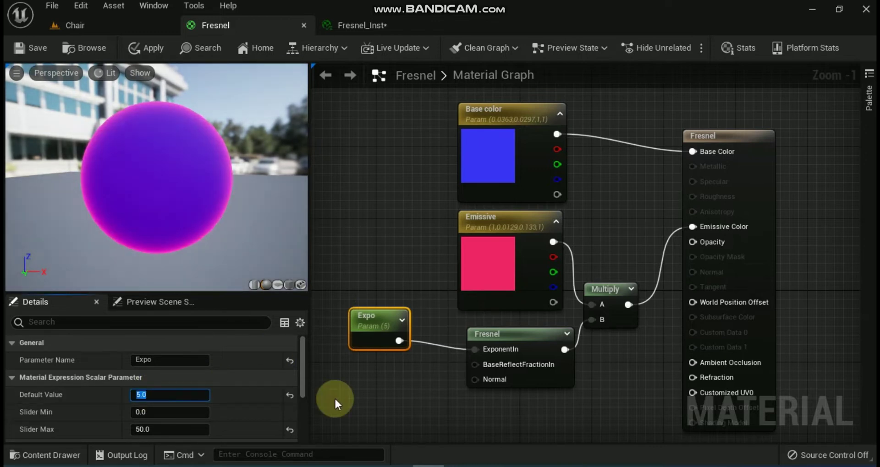
{"action": "type", "text": "10"}
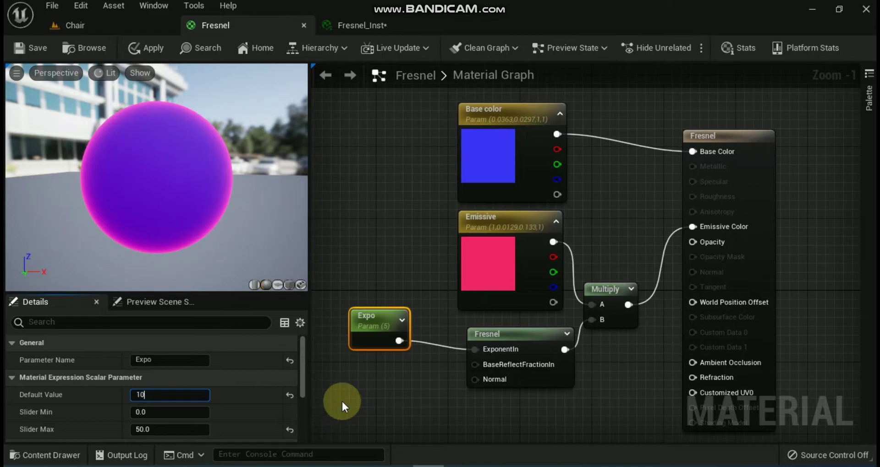
{"action": "key", "text": "Return"}
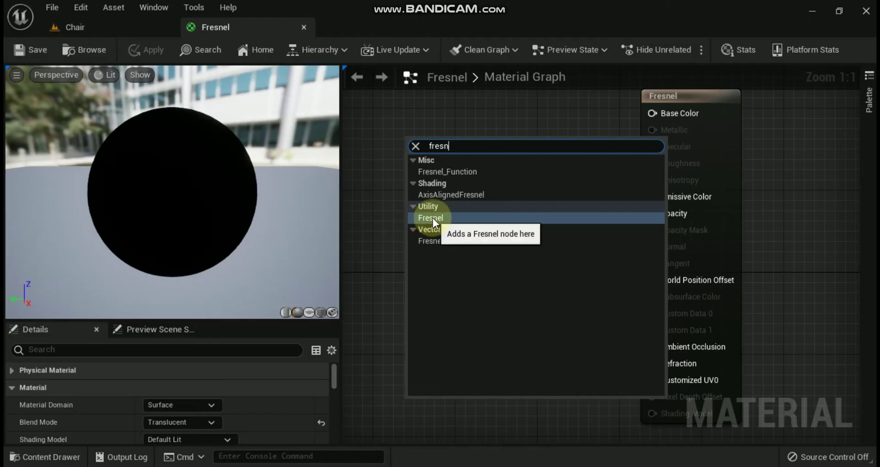
Add a Fresnel node from the Utility category of the node search menu.
{"action": "left_click", "coordinate": [432, 218]}
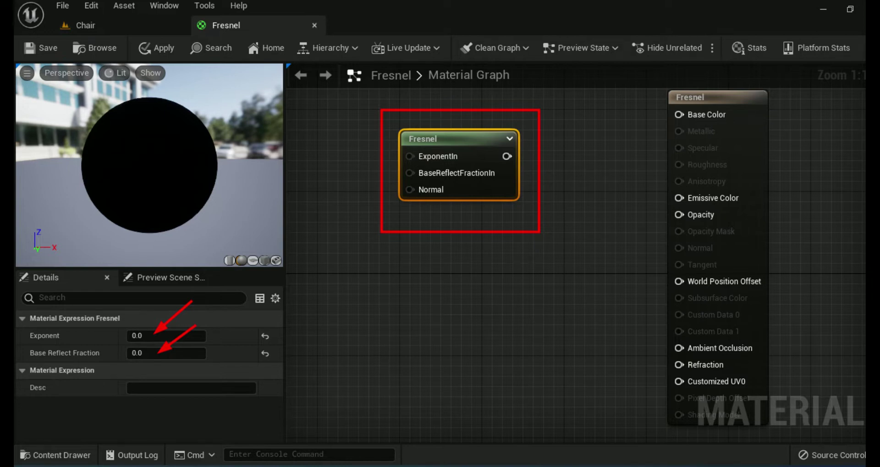
Place two Constant nodes left of Fresnel and set them to 0.5 and 0.001.
{"action": "left_click", "coordinate": [554, 167]}
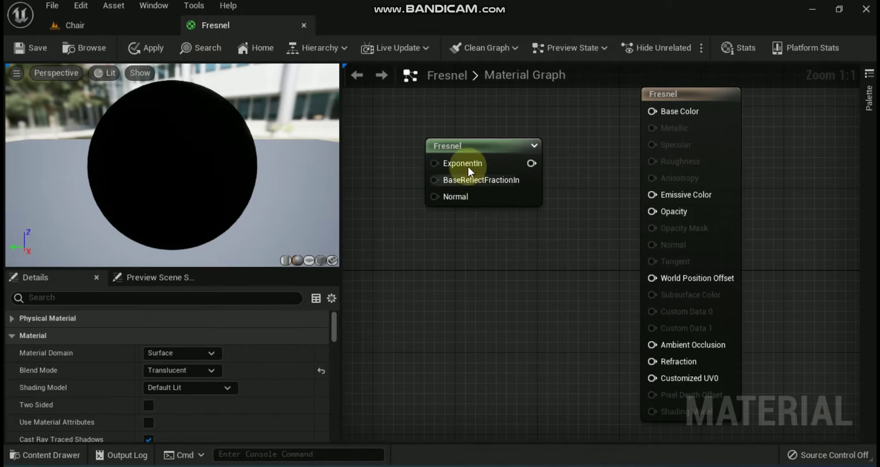
{"action": "left_click", "coordinate": [515, 142]}
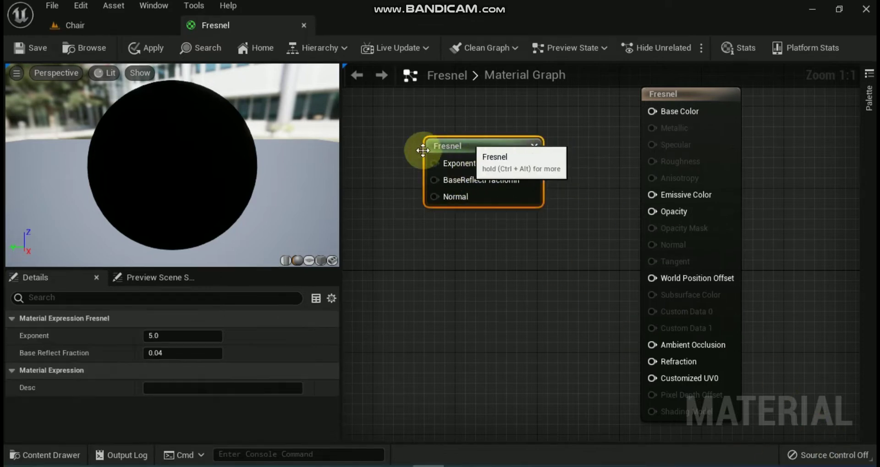
{"action": "left_click", "coordinate": [376, 157]}
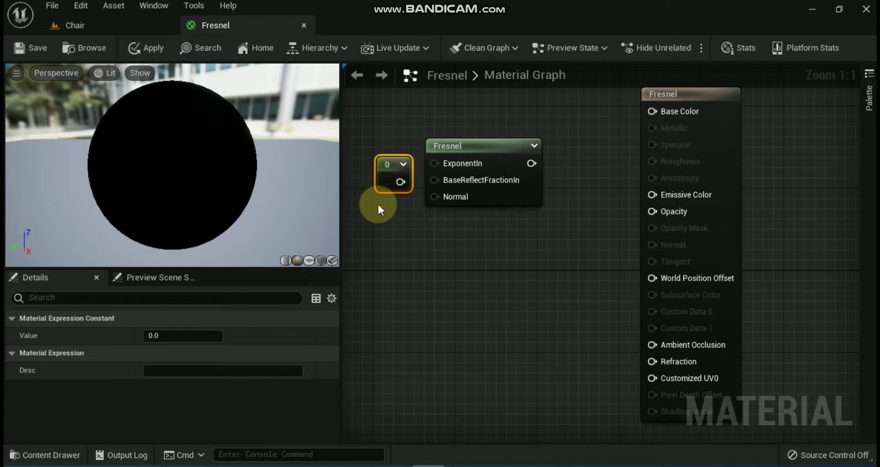
{"action": "left_click", "coordinate": [378, 220]}
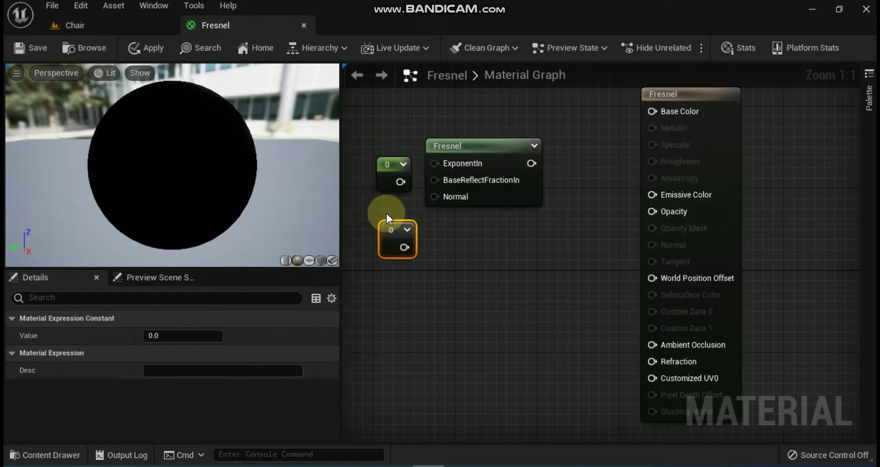
{"action": "left_click", "coordinate": [391, 173]}
{"action": "left_click", "coordinate": [190, 331]}
{"action": "type", "text": ".5"}
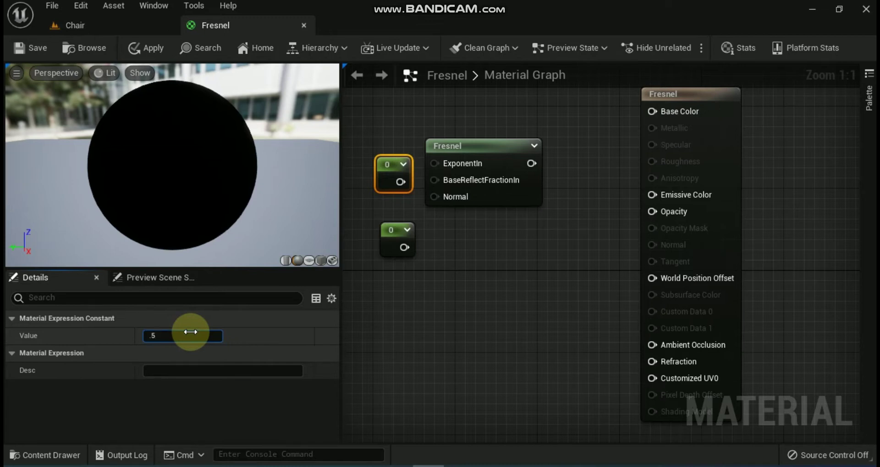
{"action": "key", "text": "Return"}
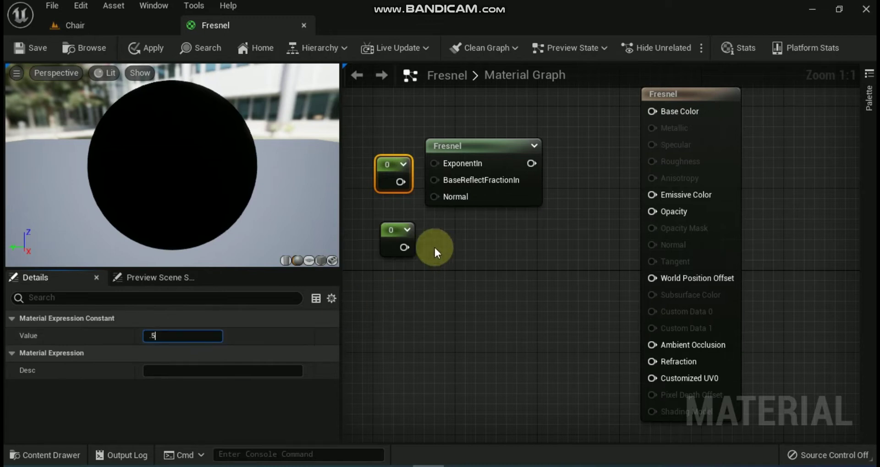
{"action": "left_click", "coordinate": [393, 234]}
{"action": "left_click", "coordinate": [170, 336]}
{"action": "type", "text": "0."}
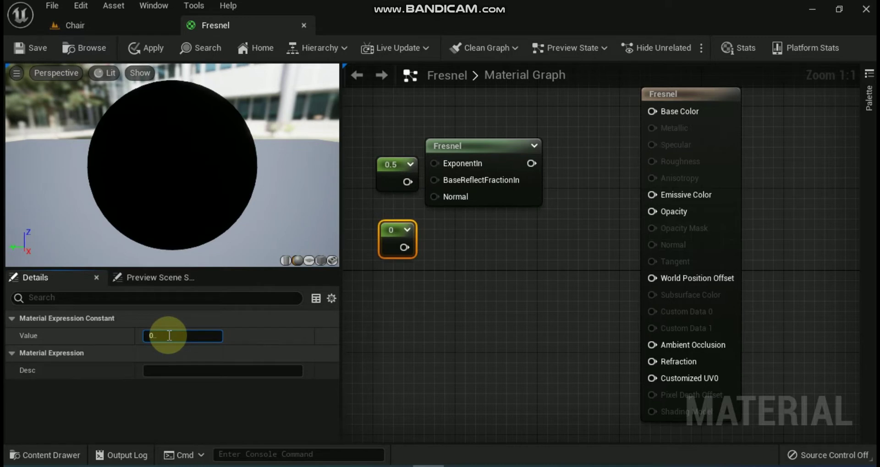
{"action": "type", "text": "001"}
{"action": "left_click", "coordinate": [373, 292]}
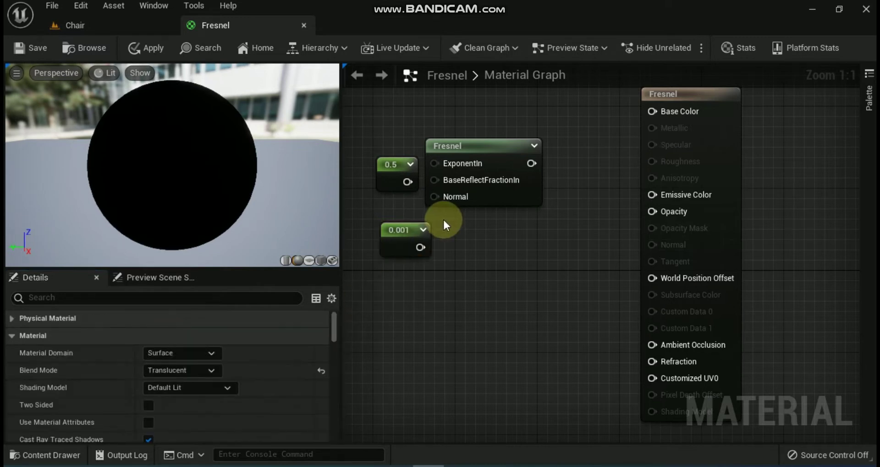
Wire 0.001 into Base Reflect Fraction, 0.5 into Exponent, and Fresnel into Base Color.
{"action": "left_click_drag", "start_coordinate": [418, 246], "coordinate": [433, 180]}
{"action": "left_click_drag", "start_coordinate": [510, 147], "coordinate": [551, 146]}
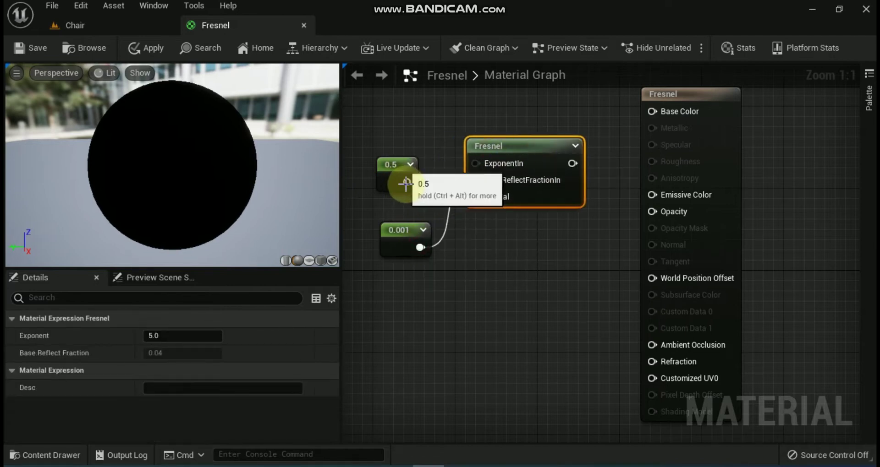
{"action": "left_click_drag", "start_coordinate": [406, 181], "coordinate": [476, 162]}
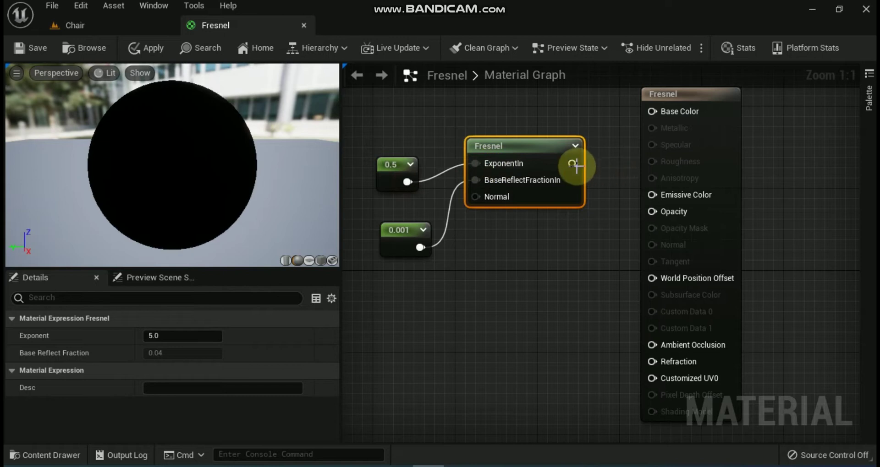
{"action": "left_click_drag", "start_coordinate": [573, 162], "coordinate": [653, 112]}
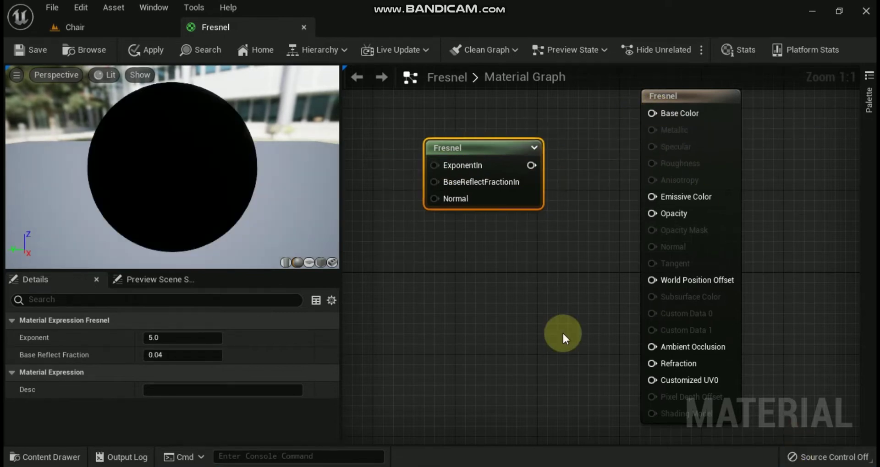
Add a Fresnel_Function node from a 'fre' search and position it in the graph.
{"action": "right_click", "coordinate": [439, 251]}
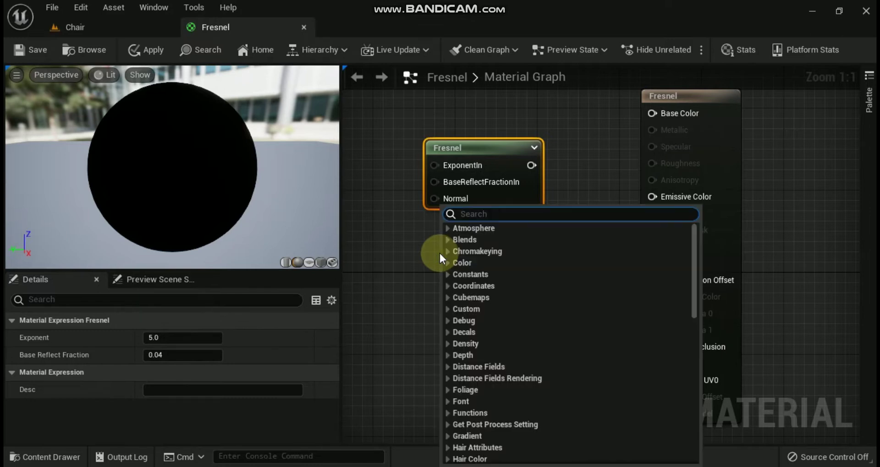
{"action": "type", "text": "fre"}
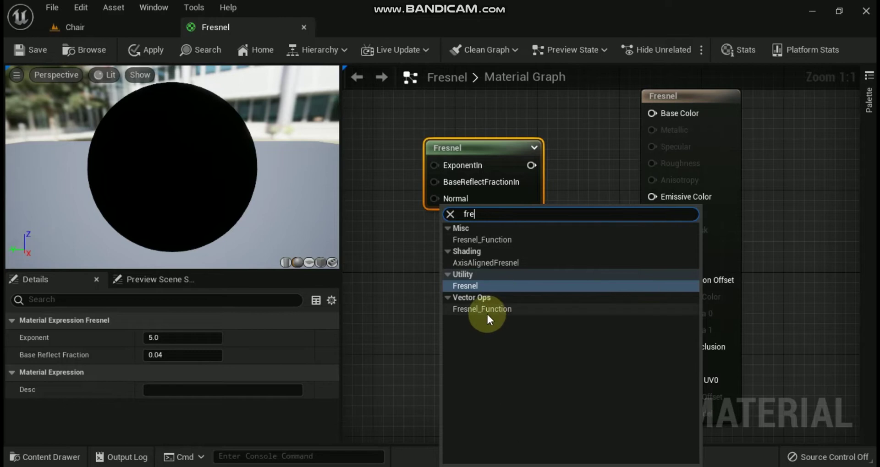
{"action": "left_click", "coordinate": [487, 309]}
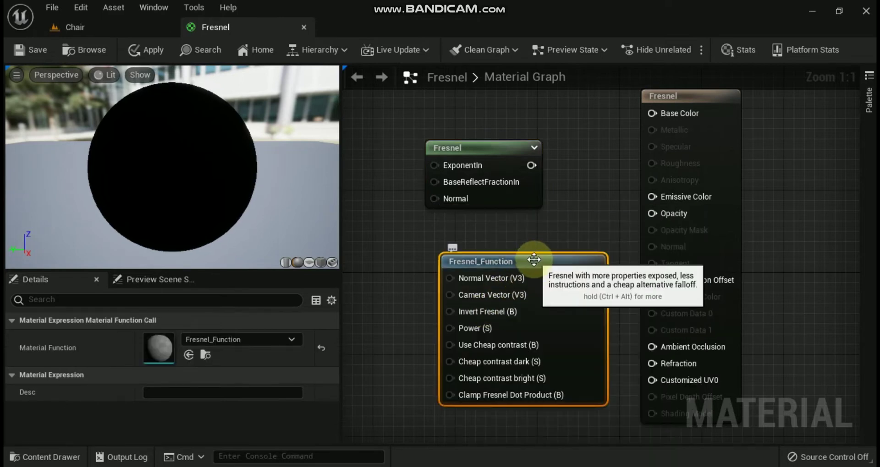
{"action": "left_click_drag", "start_coordinate": [534, 259], "coordinate": [530, 239]}
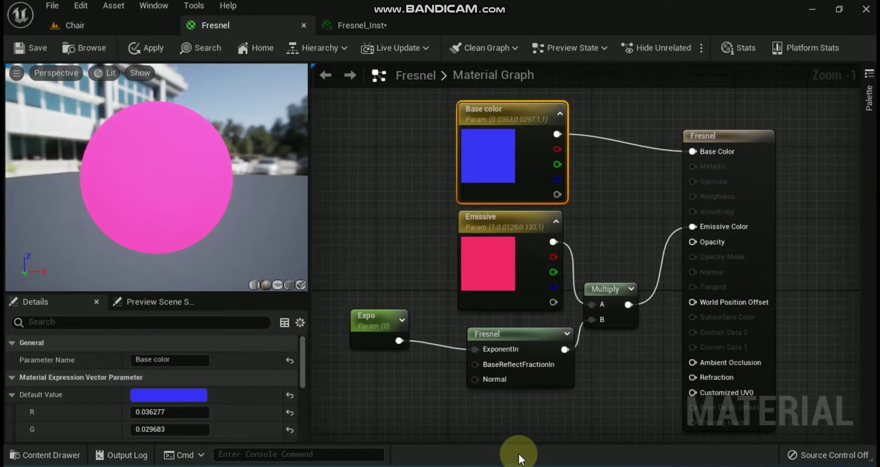
Enter Expo default values 1, 5 and 10 in turn to compare the Fresnel rim.
{"action": "left_click", "coordinate": [513, 334]}
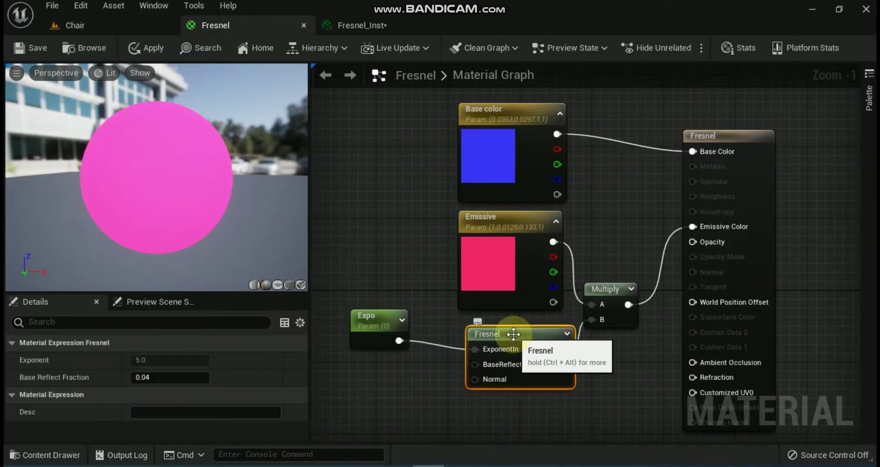
{"action": "left_click", "coordinate": [371, 315]}
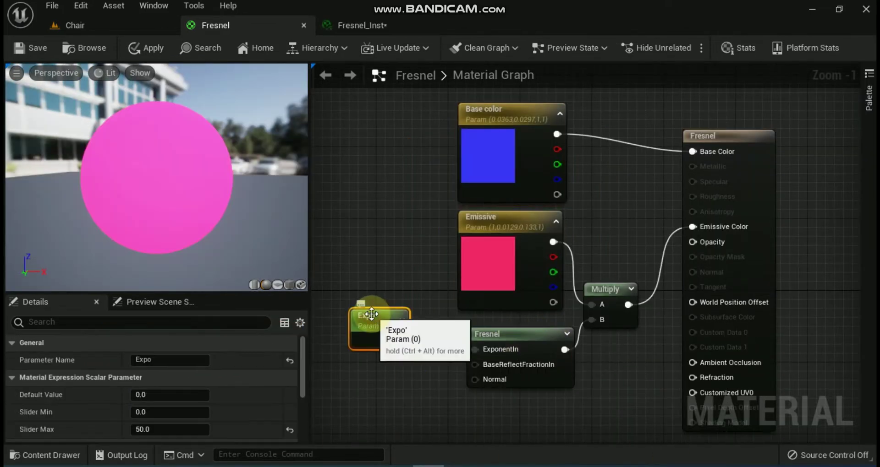
{"action": "left_click", "coordinate": [164, 394]}
{"action": "type", "text": "1"}
{"action": "key", "text": "Return"}
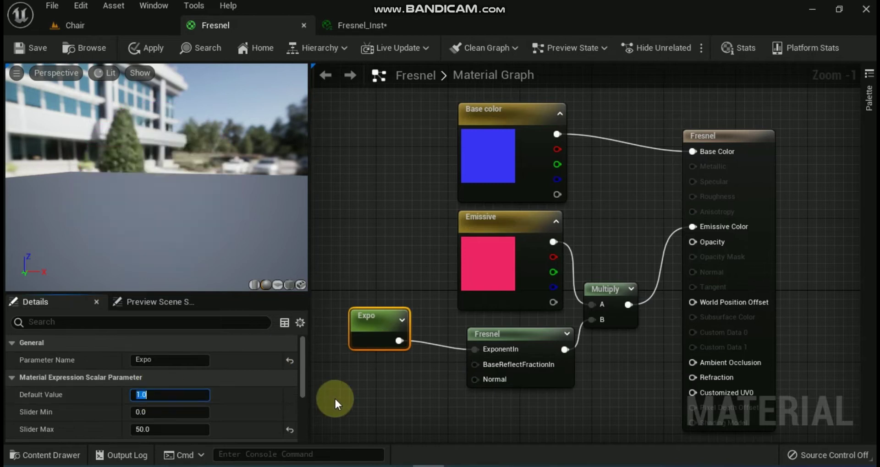
{"action": "type", "text": "5"}
{"action": "key", "text": "Return"}
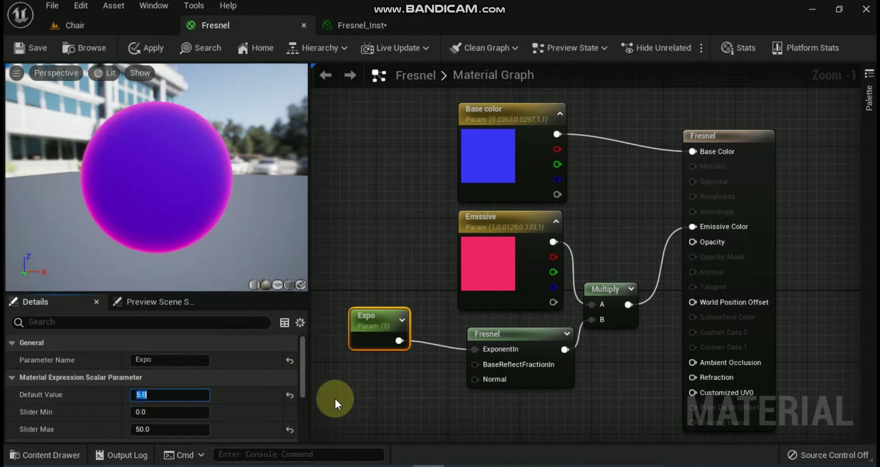
{"action": "type", "text": "10"}
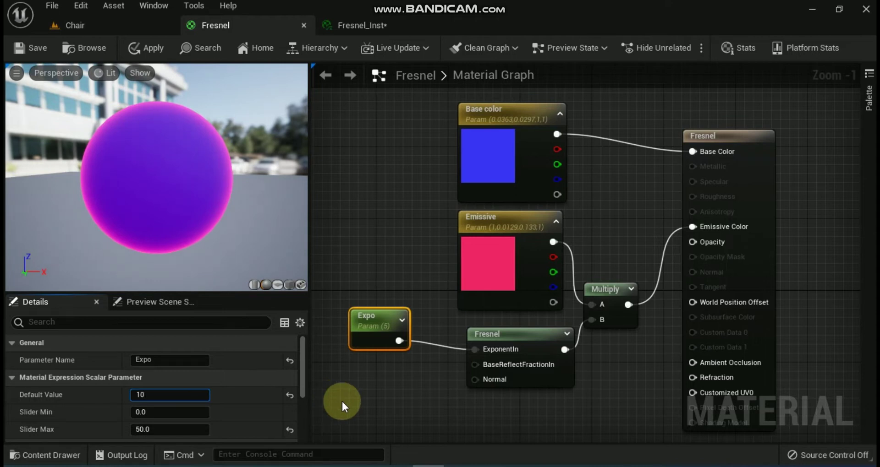
{"action": "key", "text": "Return"}
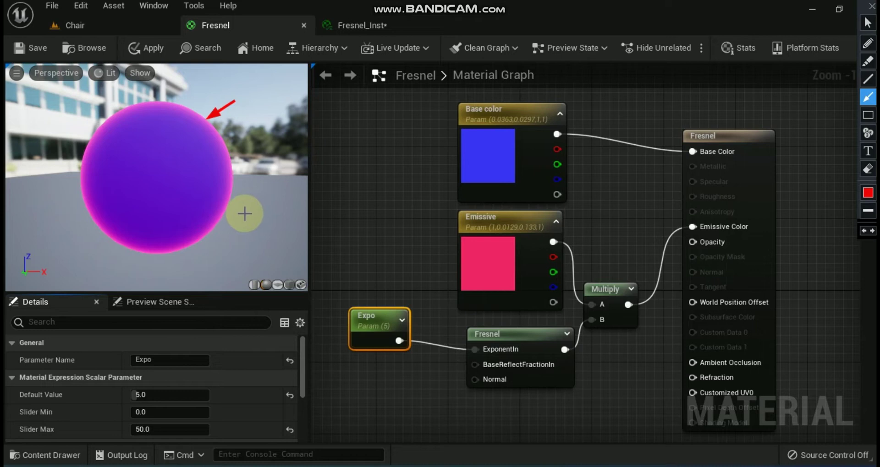
{"action": "left_click", "coordinate": [872, 6]}
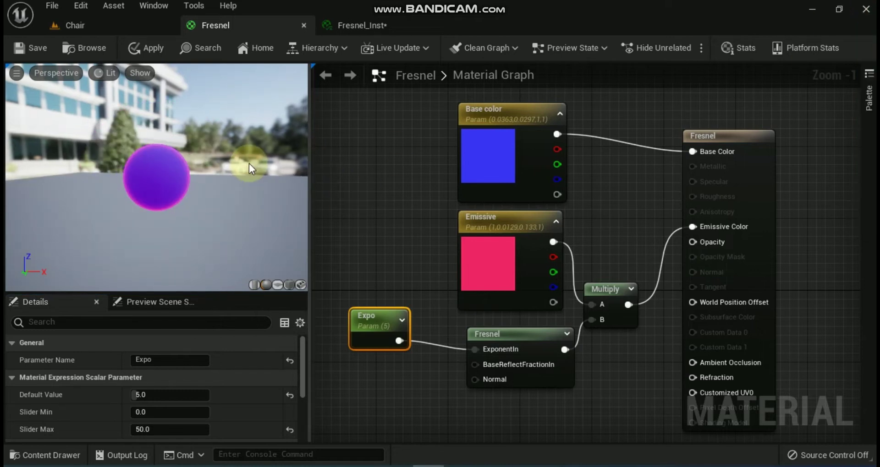
{"action": "scroll", "coordinate": [249, 163], "scroll_direction": "up", "scroll_amount": 2}
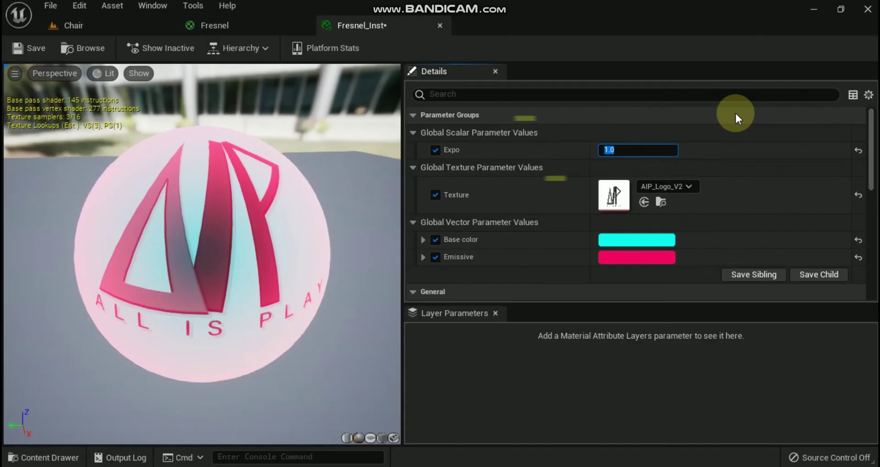
Try instance Expo values 3, 9, 10, 2, 4 and 8, finishing at 10.
{"action": "type", "text": "3"}
{"action": "key", "text": "Return"}
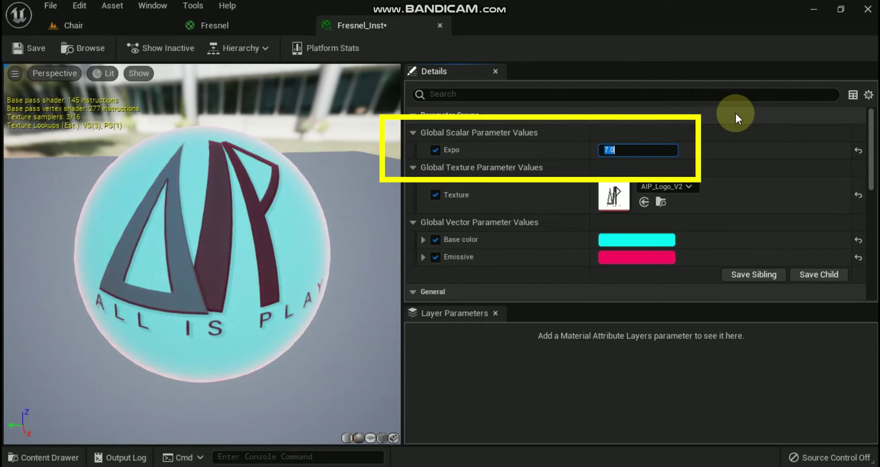
{"action": "type", "text": "9"}
{"action": "key", "text": "Return"}
{"action": "type", "text": "10"}
{"action": "key", "text": "Return"}
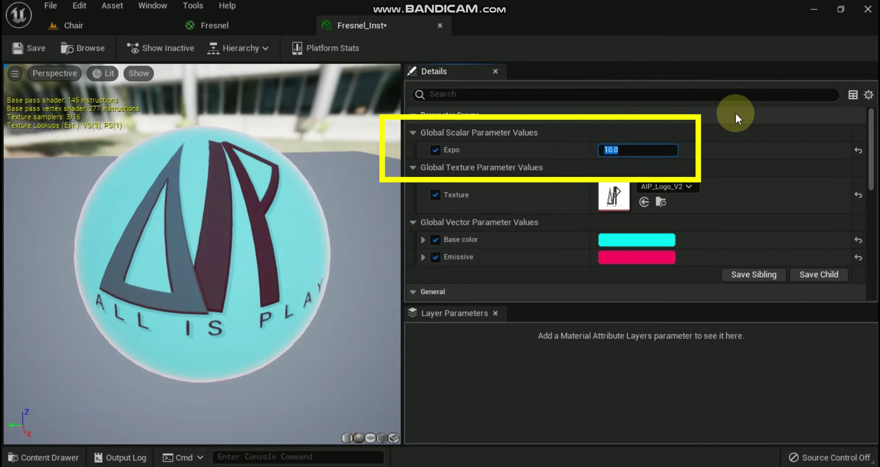
{"action": "type", "text": "2"}
{"action": "key", "text": "Return"}
{"action": "type", "text": "4"}
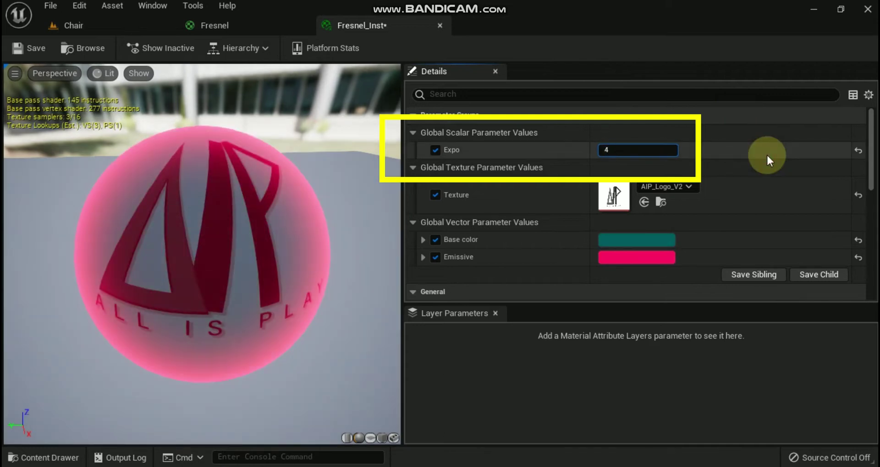
{"action": "key", "text": "Return"}
{"action": "type", "text": "8"}
{"action": "key", "text": "Return"}
{"action": "type", "text": "10"}
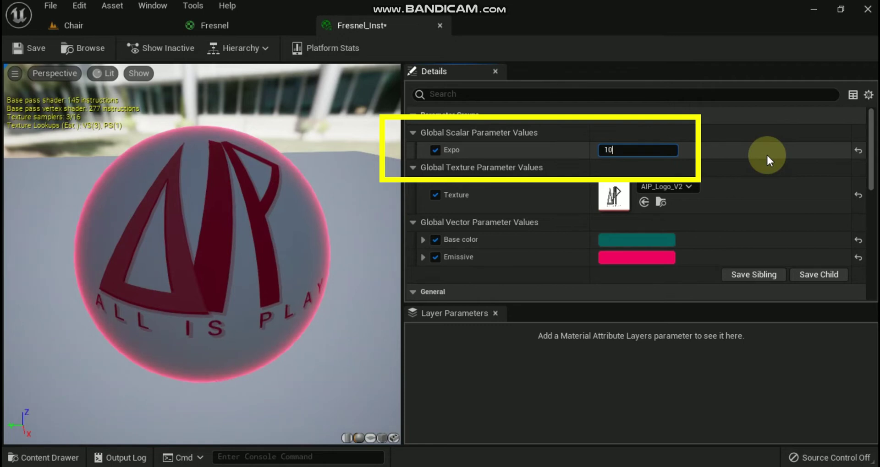
{"action": "key", "text": "Return"}
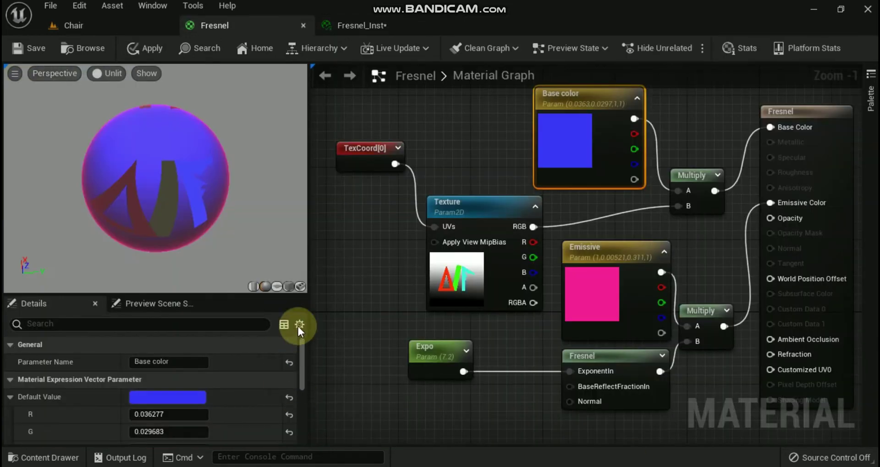
Set the Expo default to 6, then scrub the value field by dragging.
{"action": "left_click", "coordinate": [425, 347]}
{"action": "left_click", "coordinate": [134, 397]}
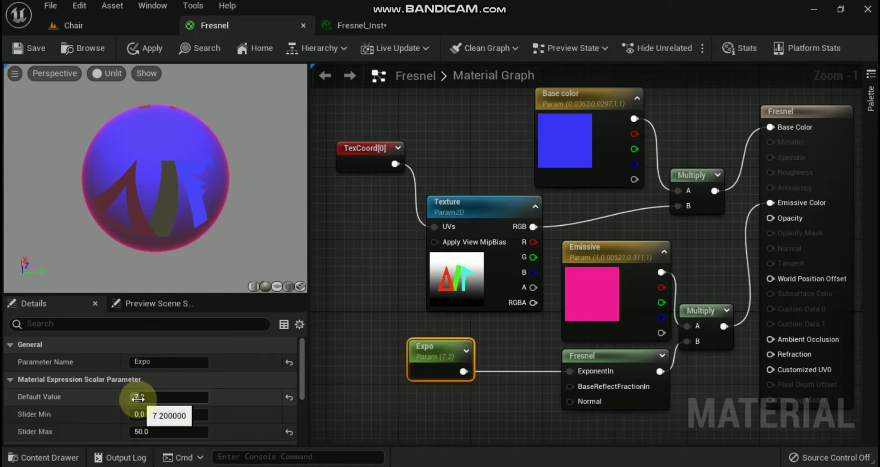
{"action": "type", "text": "6"}
{"action": "key", "text": "Return"}
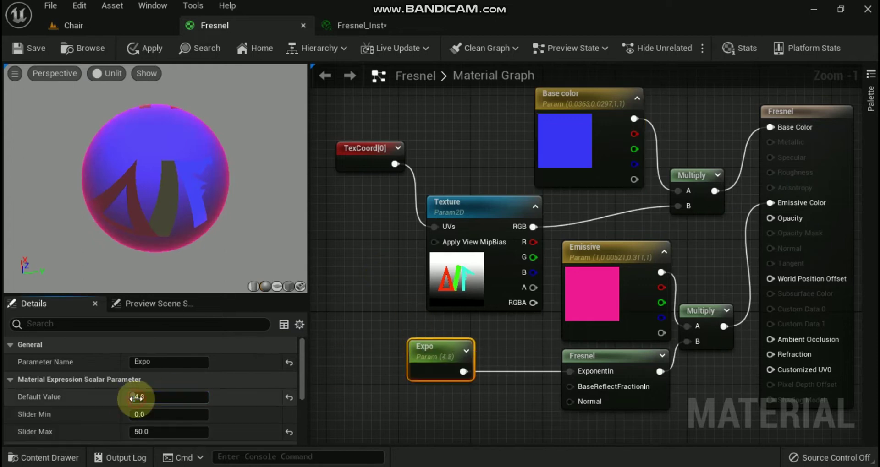
{"action": "mouse_move", "coordinate": [133, 397]}
{"action": "left_mouse_down"}
{"action": "mouse_move", "coordinate": [124, 398]}
{"action": "mouse_move", "coordinate": [142, 397]}
{"action": "left_mouse_up"}
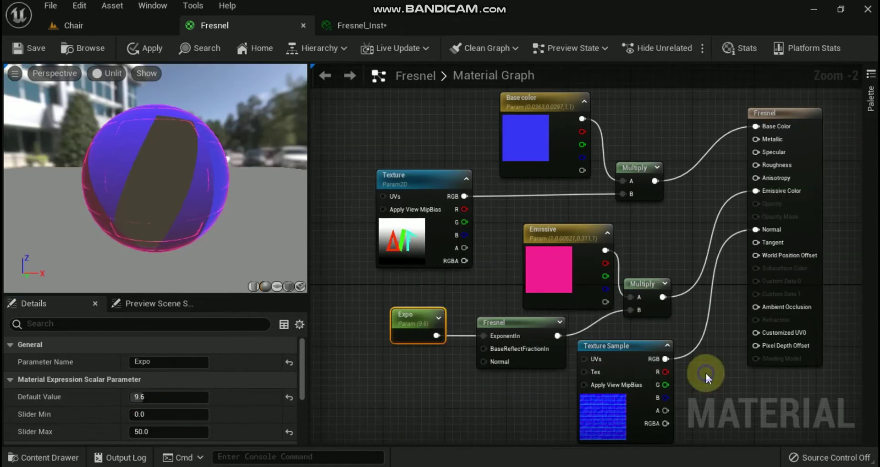
Orbit the preview sphere and drag the Expo default from 9.6 down to 7.2.
{"action": "left_click_drag", "start_coordinate": [126, 211], "coordinate": [275, 213]}
{"action": "left_click_drag", "start_coordinate": [140, 399], "coordinate": [158, 312]}
{"action": "left_click_drag", "start_coordinate": [156, 206], "coordinate": [130, 208]}
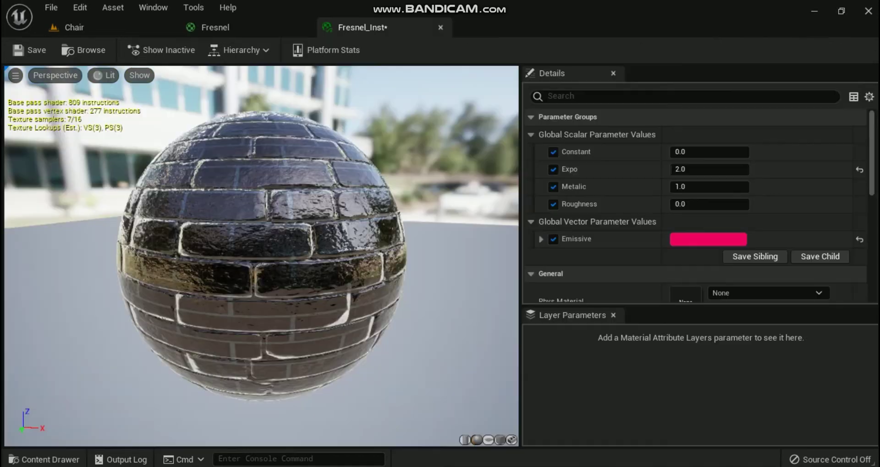
Enter 0.75 as the instance's Constant intensity, then raise it to 1.
{"action": "left_click", "coordinate": [680, 152]}
{"action": "type", "text": ".5"}
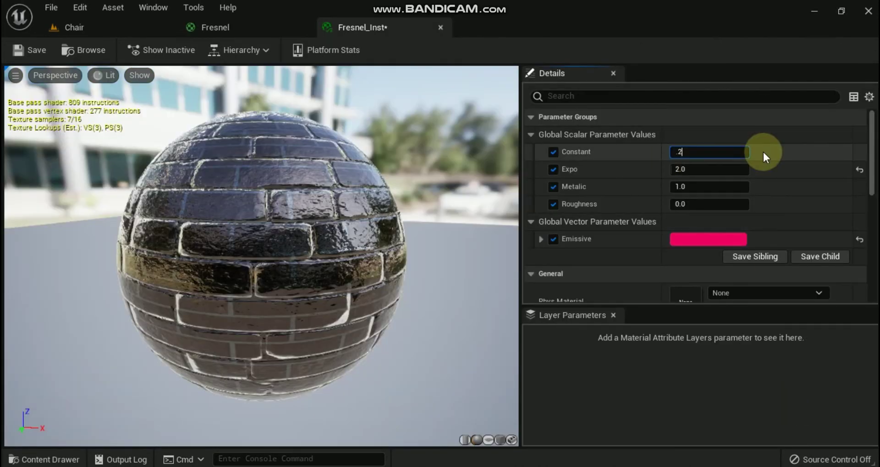
{"action": "key", "text": "BackSpace"}
{"action": "type", "text": "75"}
{"action": "key", "text": "Return"}
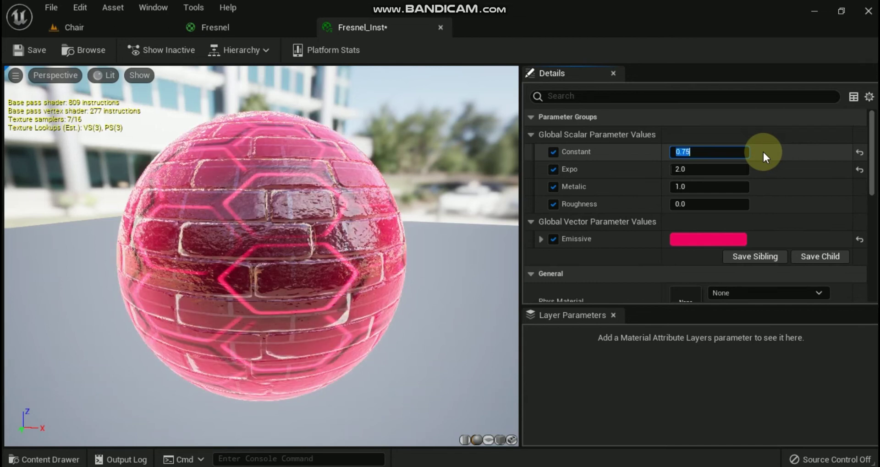
{"action": "type", "text": "1"}
{"action": "key", "text": "Return"}
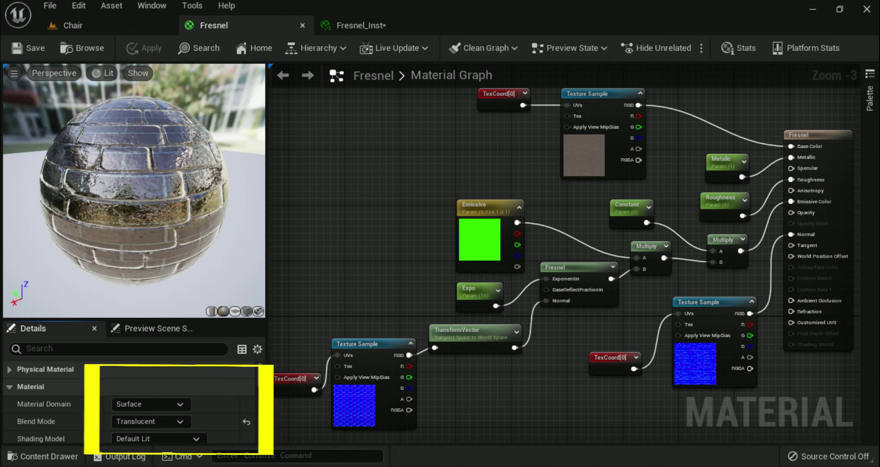
Scroll through the material's Details panel to review its Translucent blend and lighting settings.
{"action": "scroll", "coordinate": [133, 399], "scroll_direction": "down", "scroll_amount": 10}
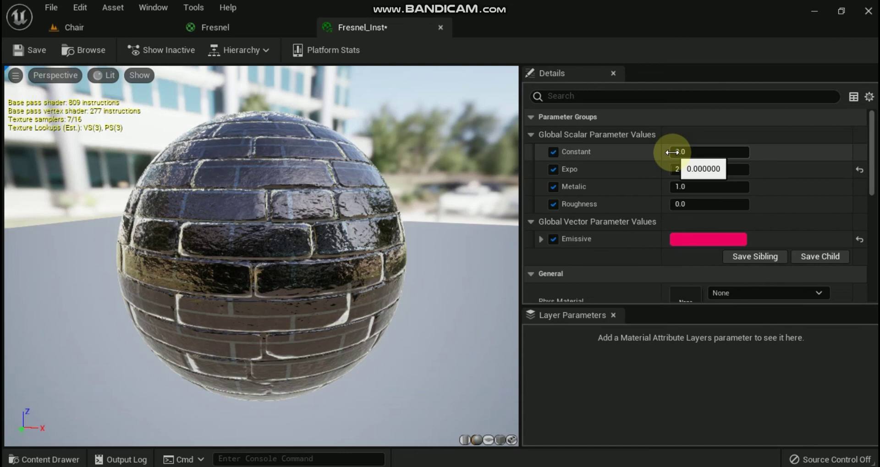
Raise the Constant intensity through 0.5, 0.75 and 1.0 to compare the brick shield's glow.
{"action": "left_click", "coordinate": [672, 152]}
{"action": "type", "text": "."}
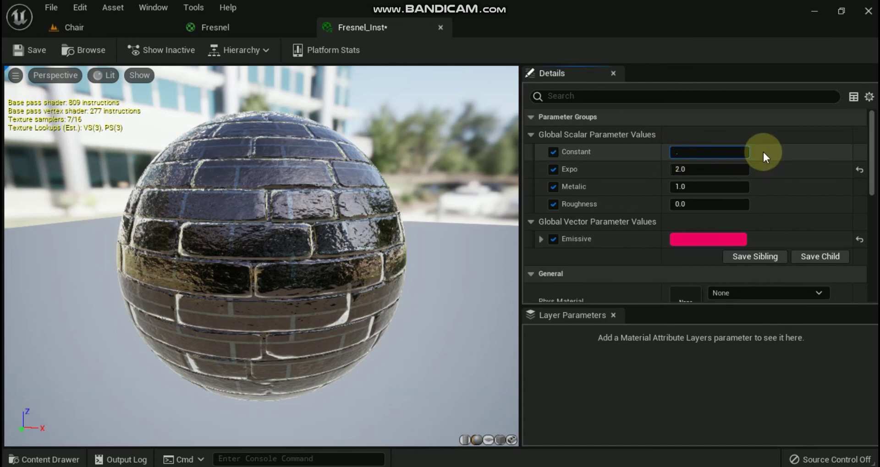
{"action": "type", "text": "5"}
{"action": "key", "text": "Return"}
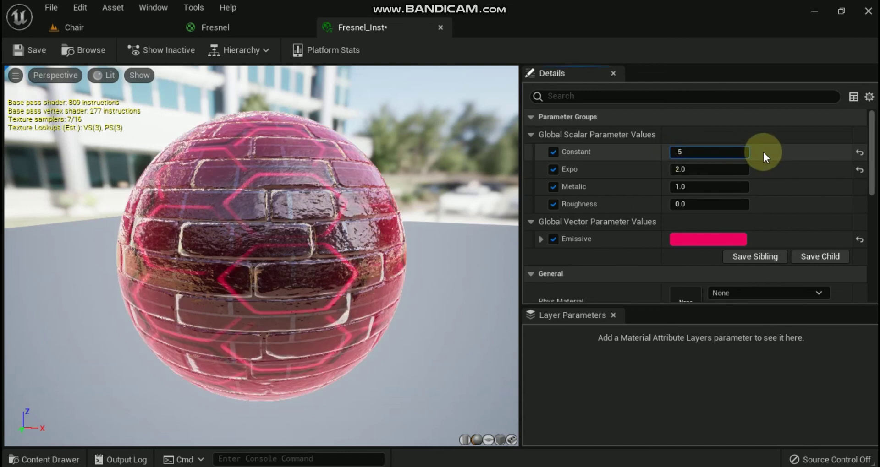
{"action": "type", "text": ".75"}
{"action": "key", "text": "Return"}
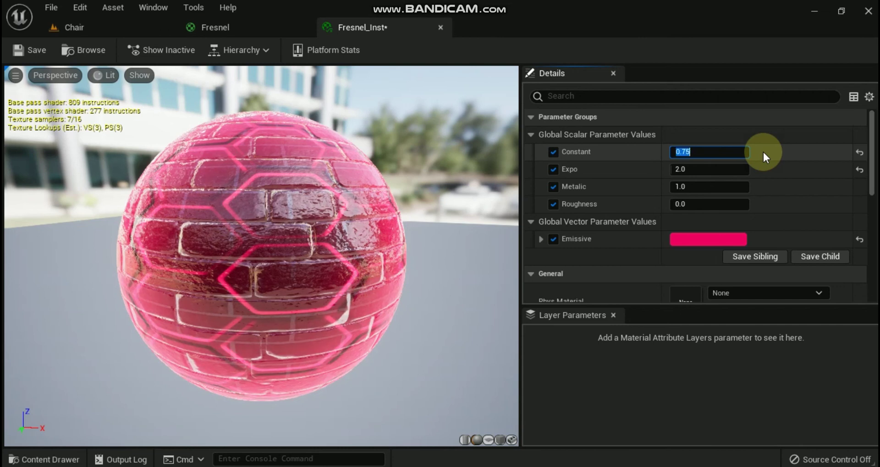
{"action": "type", "text": "1"}
{"action": "key", "text": "Return"}
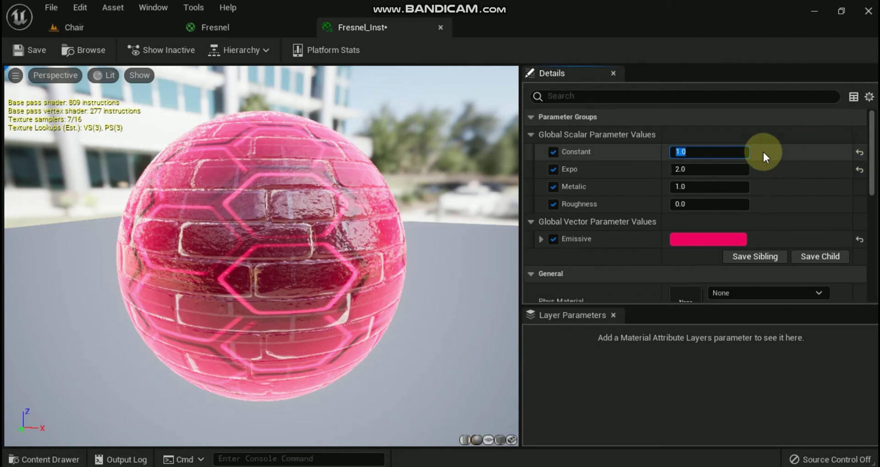
Step the Constant back down through 0.75 and 0.5, then reset it to 0.
{"action": "type", "text": ".75"}
{"action": "key", "text": "Return"}
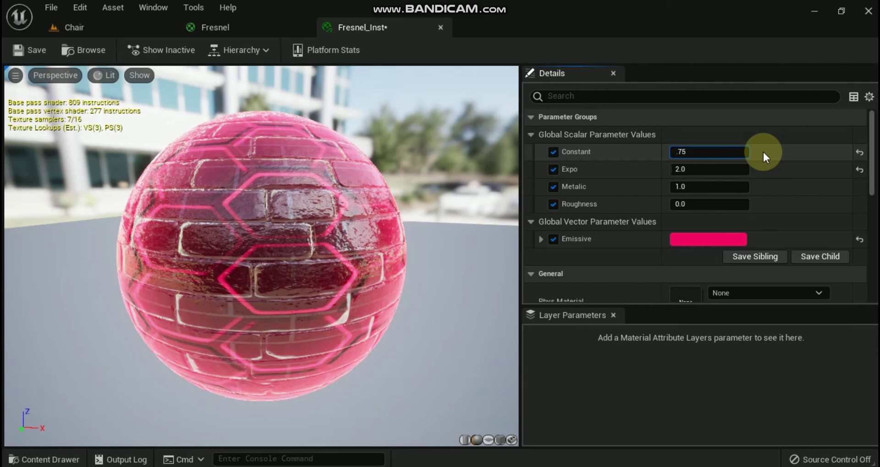
{"action": "type", "text": ".5"}
{"action": "key", "text": "Return"}
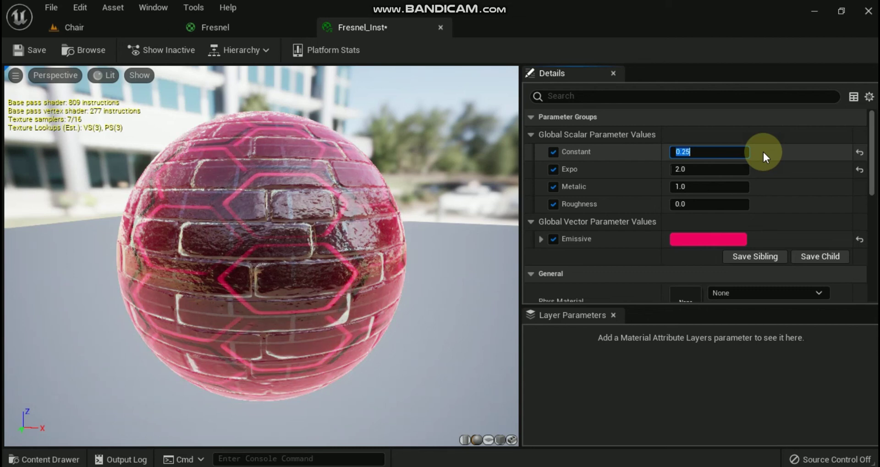
{"action": "type", "text": "."}
{"action": "key", "text": "Return"}
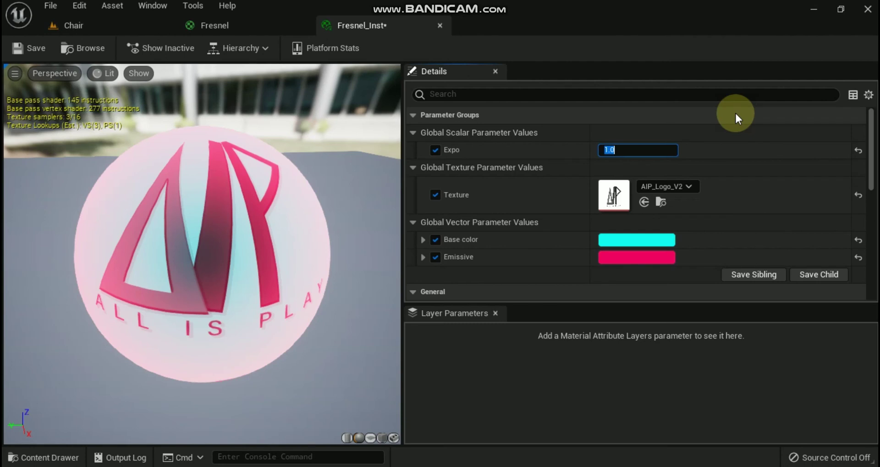
Try Expo values 10, 5 and 10 on the logo instance, ending at 10 for a thin pink rim.
{"action": "type", "text": "49"}
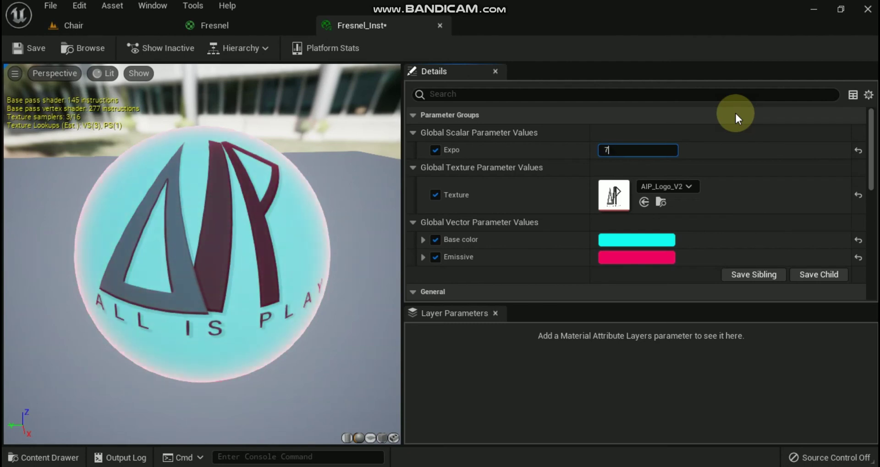
{"action": "key", "text": "BackSpace"}
{"action": "type", "text": "10"}
{"action": "key", "text": "Return"}
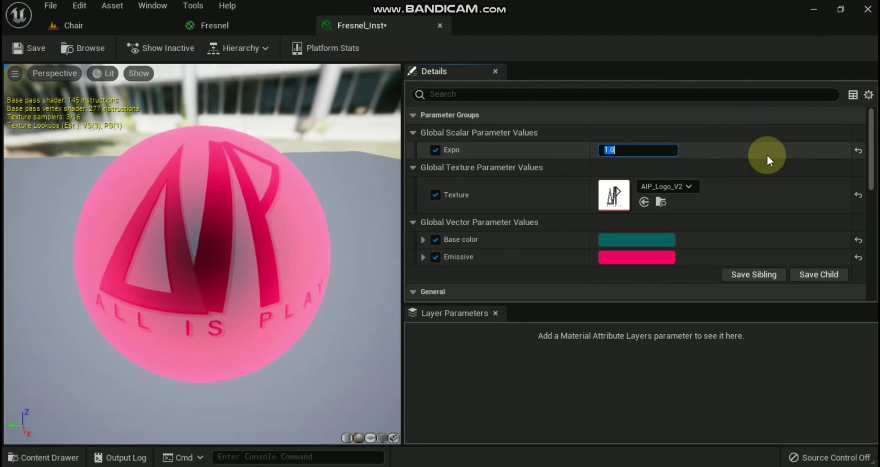
{"action": "type", "text": "5"}
{"action": "key", "text": "Return"}
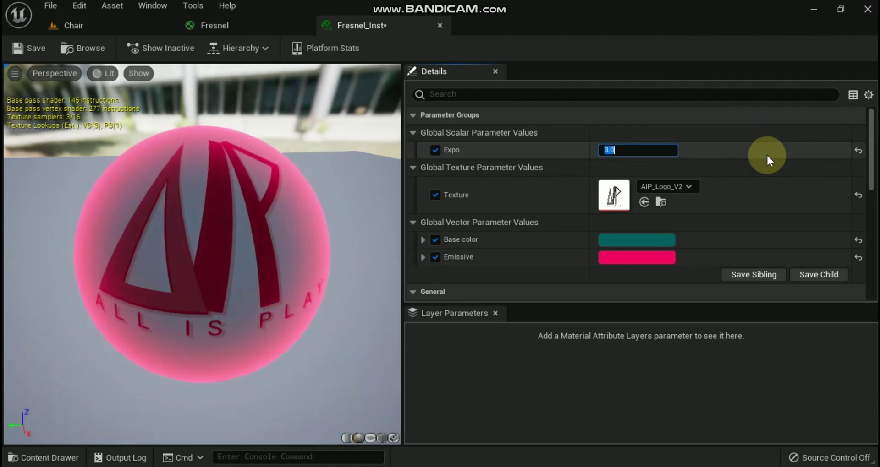
{"action": "type", "text": "10"}
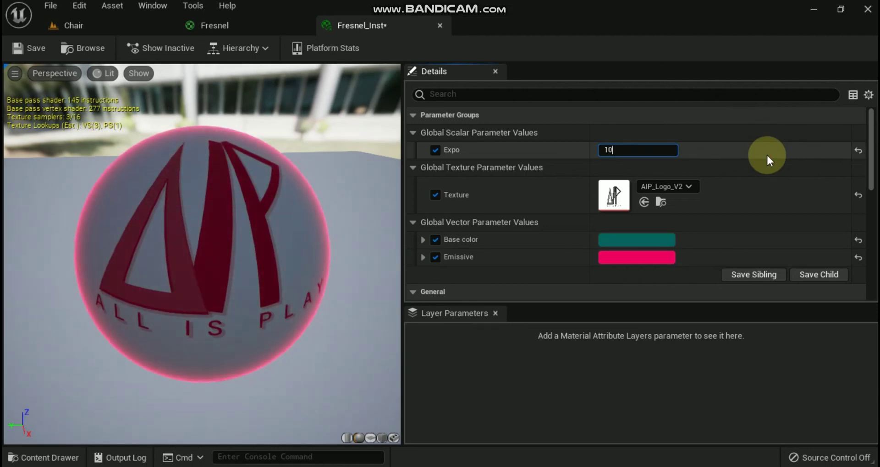
{"action": "key", "text": "Return"}
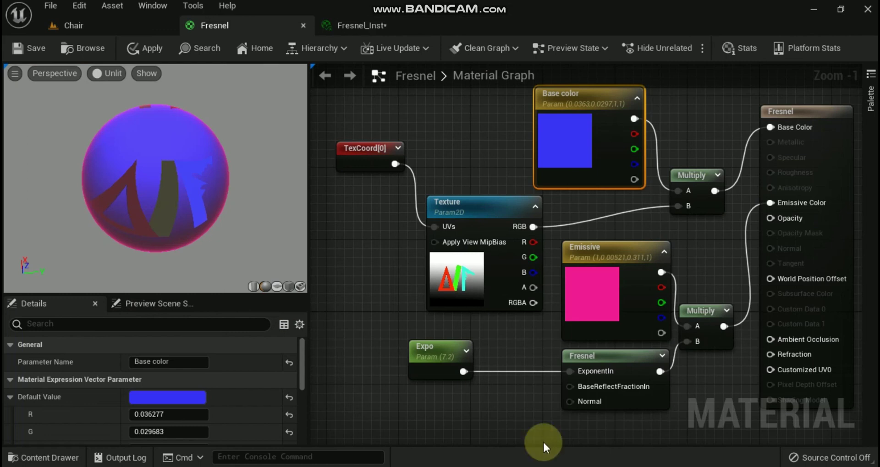
Set the Expo parameter's default value to 4.8, then drag it down to 1.2.
{"action": "left_click", "coordinate": [427, 347]}
{"action": "left_click", "coordinate": [137, 397]}
{"action": "type", "text": "4.8"}
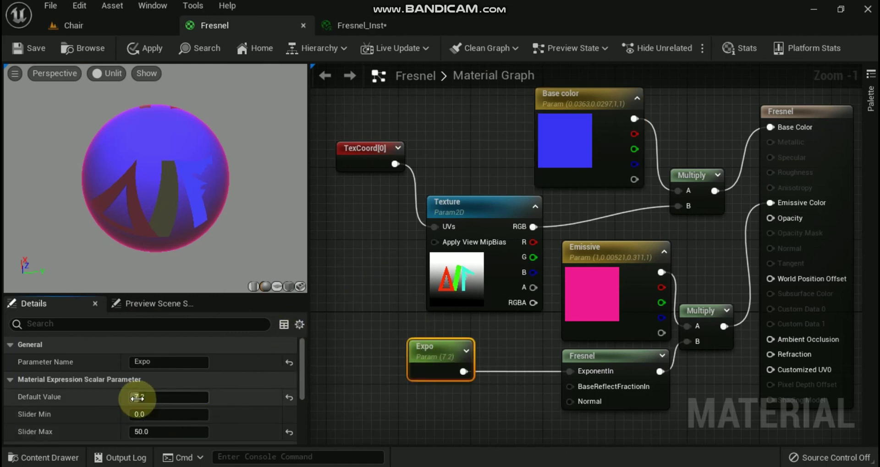
{"action": "key", "text": "Return"}
{"action": "left_click_drag", "start_coordinate": [135, 397], "coordinate": [142, 396]}
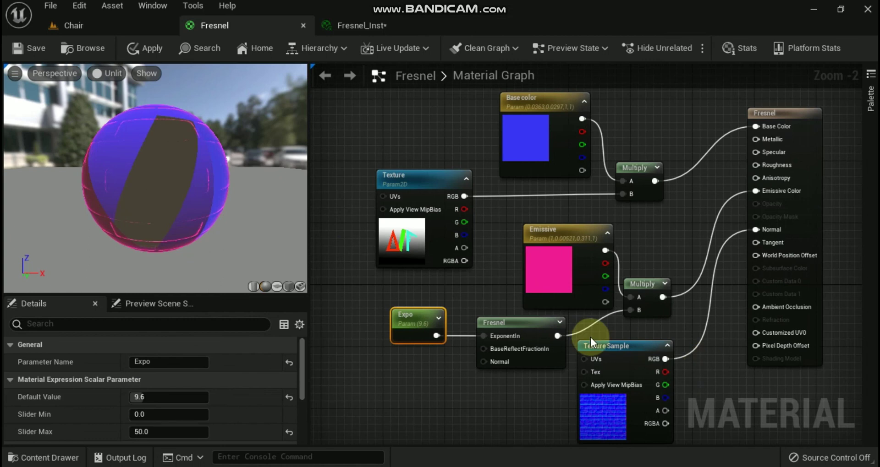
Orbit the preview sphere and drag the Expo default from 9.6 down to 7.2.
{"action": "mouse_move", "coordinate": [130, 208]}
{"action": "left_mouse_down"}
{"action": "mouse_move", "coordinate": [201, 206]}
{"action": "mouse_move", "coordinate": [122, 206]}
{"action": "left_mouse_up"}
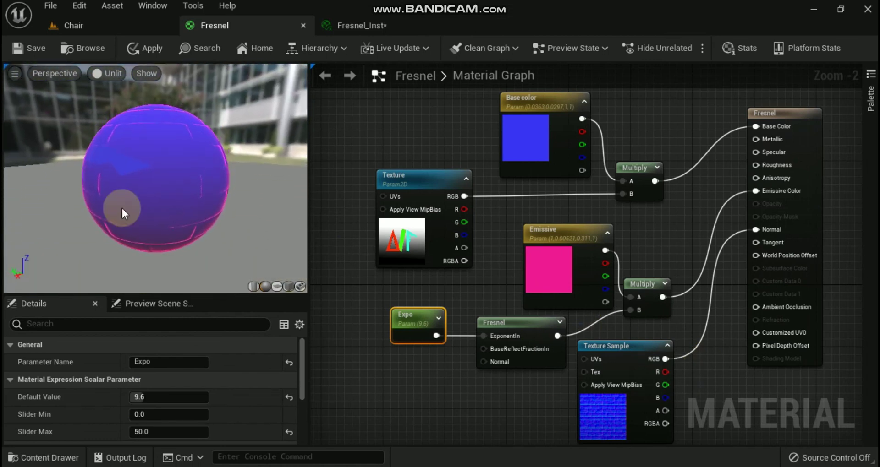
{"action": "left_click_drag", "start_coordinate": [138, 397], "coordinate": [128, 397]}
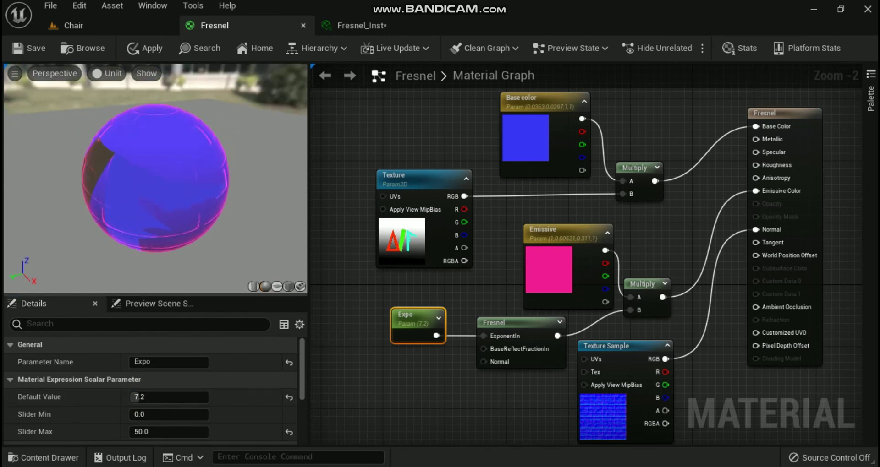